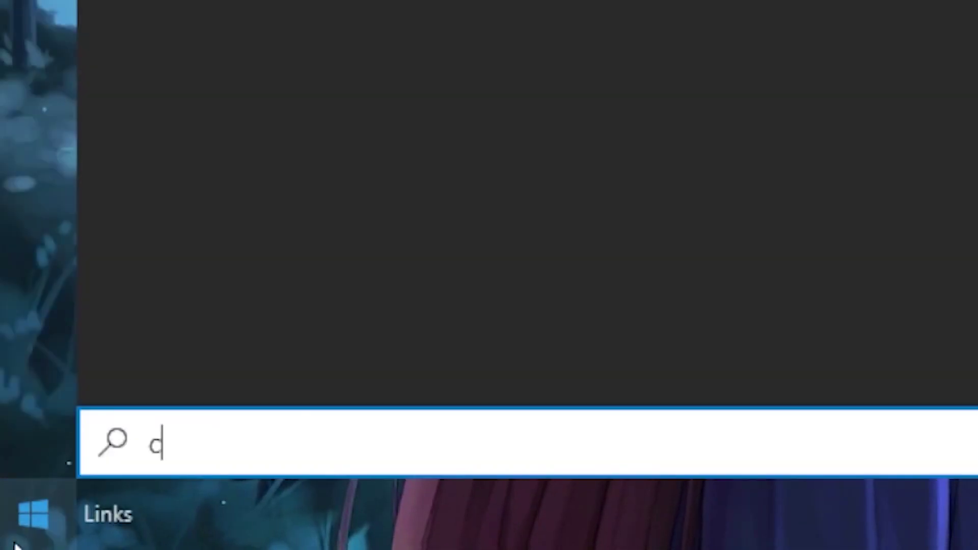
pyautogui.write('md')
# - Run ping 1.1.1.1 and ping 8.8.8.8 in Command Prompt and highlight their commands and output
pyautogui.press('Return')
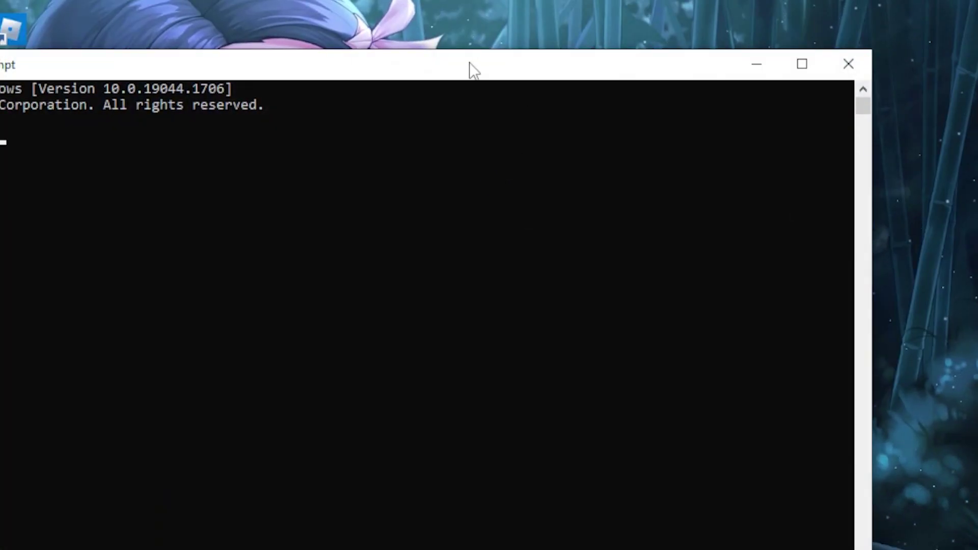
pyautogui.write('ping 1.1.1.1')
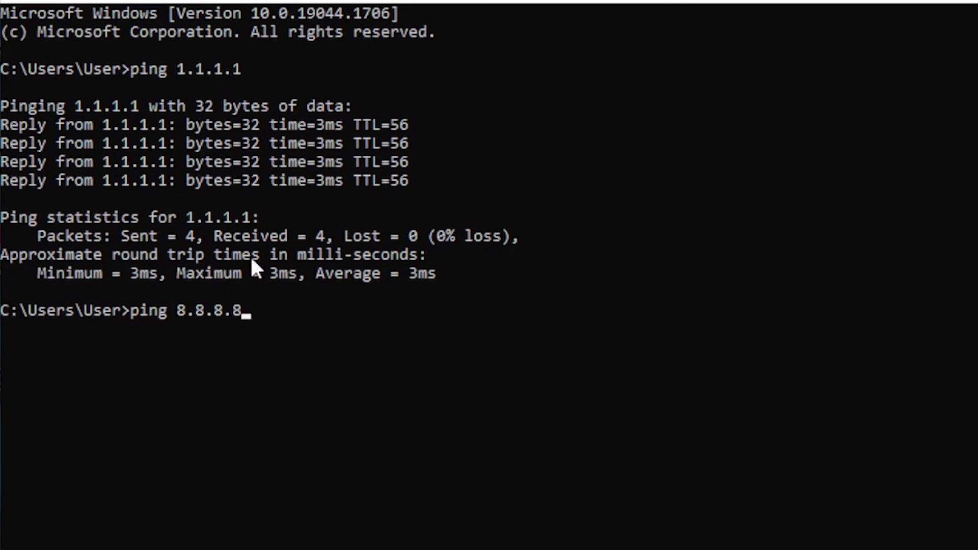
pyautogui.moveTo(128, 316); pyautogui.dragTo(243, 318)
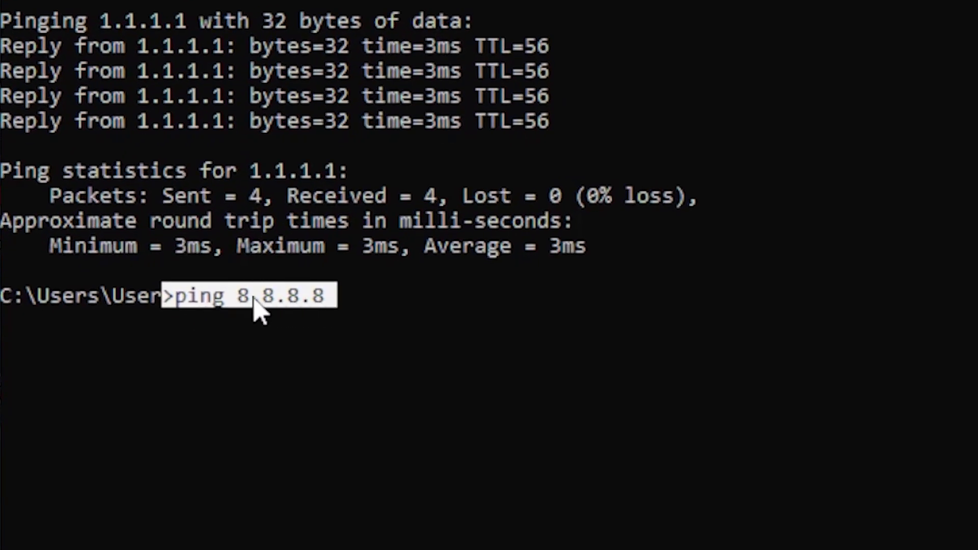
pyautogui.moveTo(178, 321); pyautogui.dragTo(258, 345)
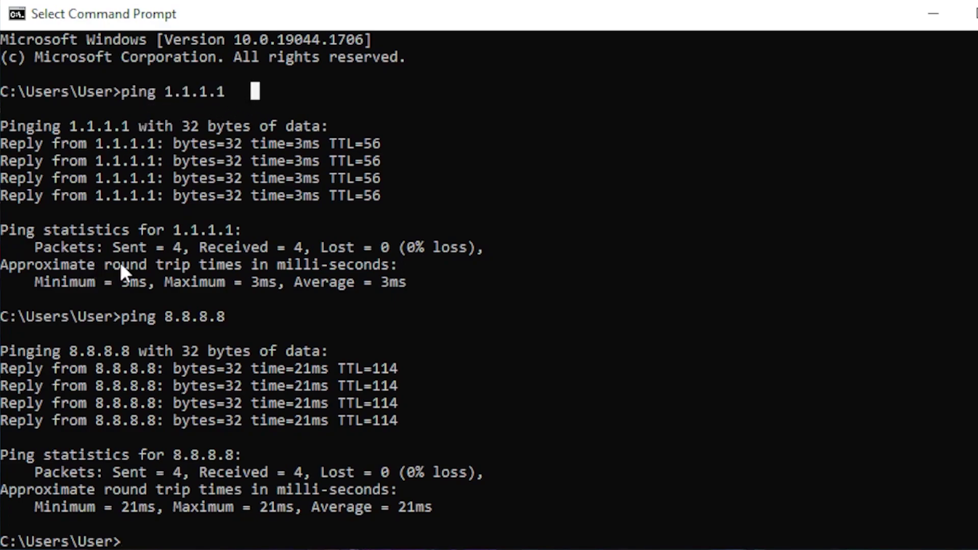
pyautogui.moveTo(120, 91); pyautogui.dragTo(159, 93)
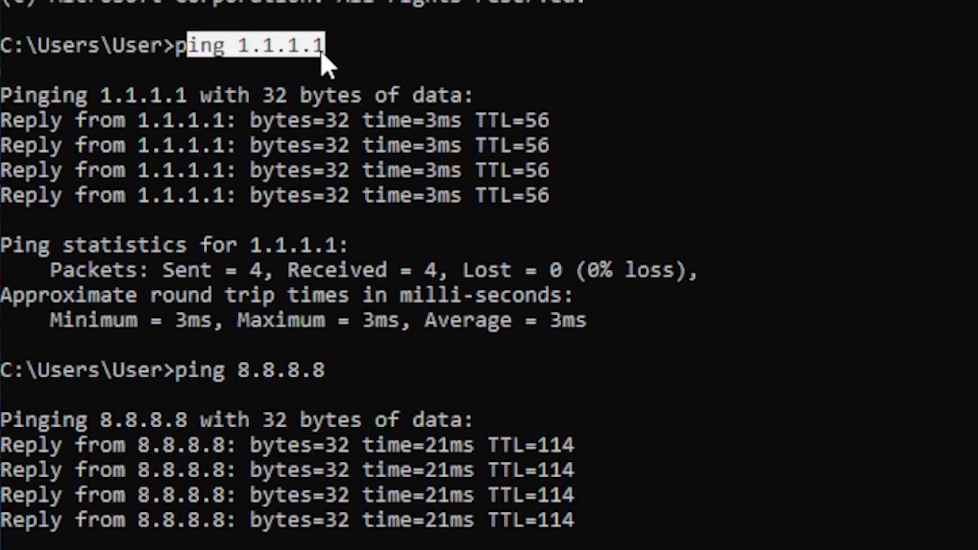
pyautogui.moveTo(62, 321); pyautogui.dragTo(325, 320)
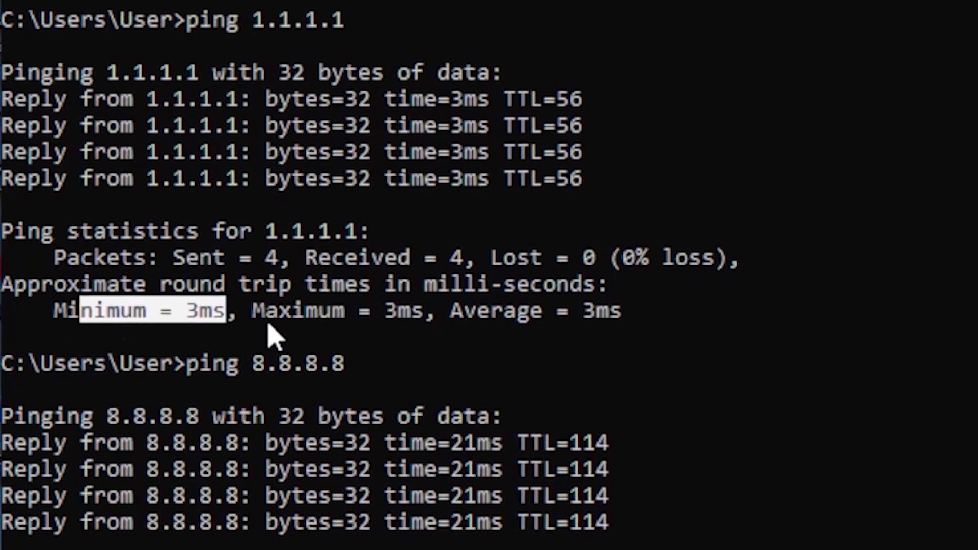
pyautogui.moveTo(456, 310); pyautogui.dragTo(562, 315)
# - Highlight the 1.1.1.1 results: 3 ms minimum, maximum and average times
pyautogui.click(71, 232)
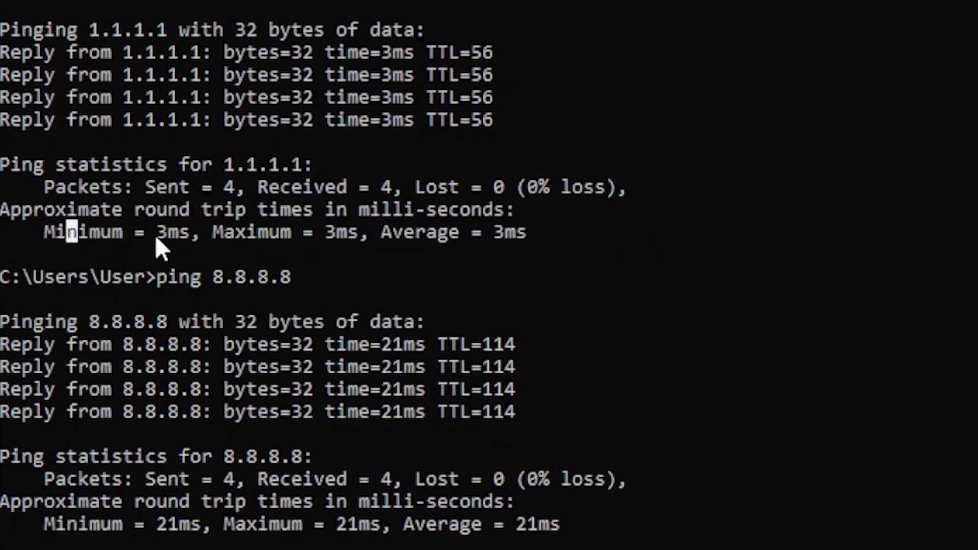
pyautogui.moveTo(156, 231); pyautogui.dragTo(188, 231)
pyautogui.moveTo(246, 232); pyautogui.dragTo(275, 233)
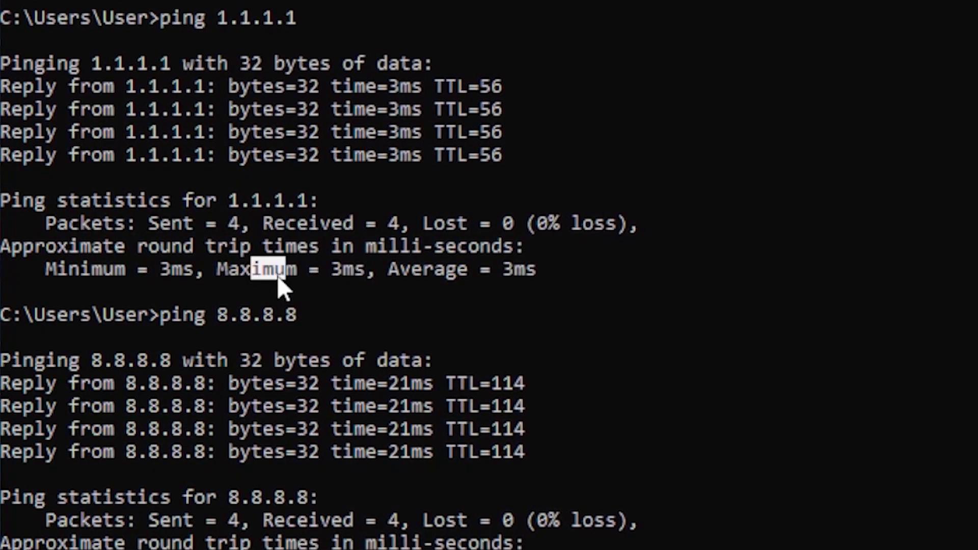
pyautogui.moveTo(343, 269); pyautogui.dragTo(456, 280)
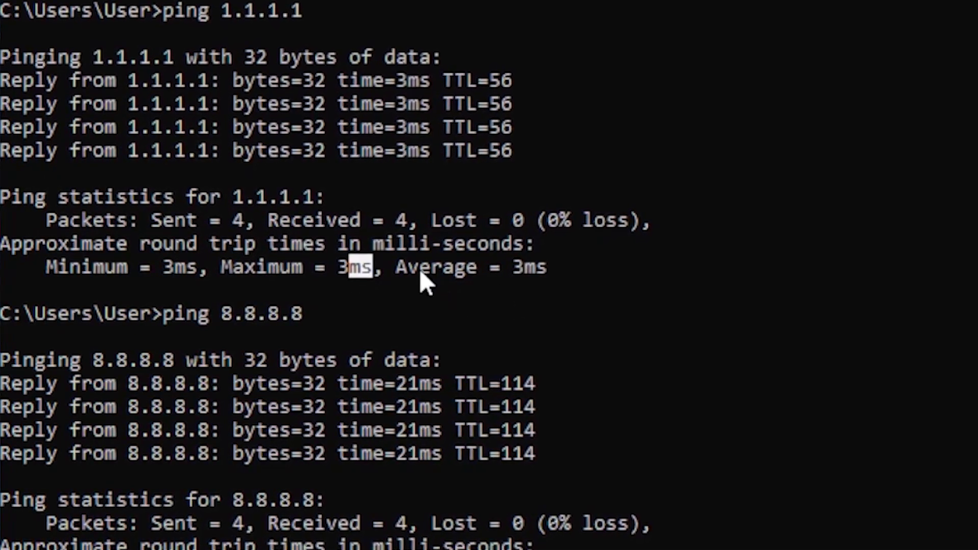
pyautogui.moveTo(525, 267); pyautogui.dragTo(550, 275)
# - Highlight the 8.8.8.8 results showing 21 ms round-trip and average, versus 1.1.1.1
pyautogui.click(124, 265)
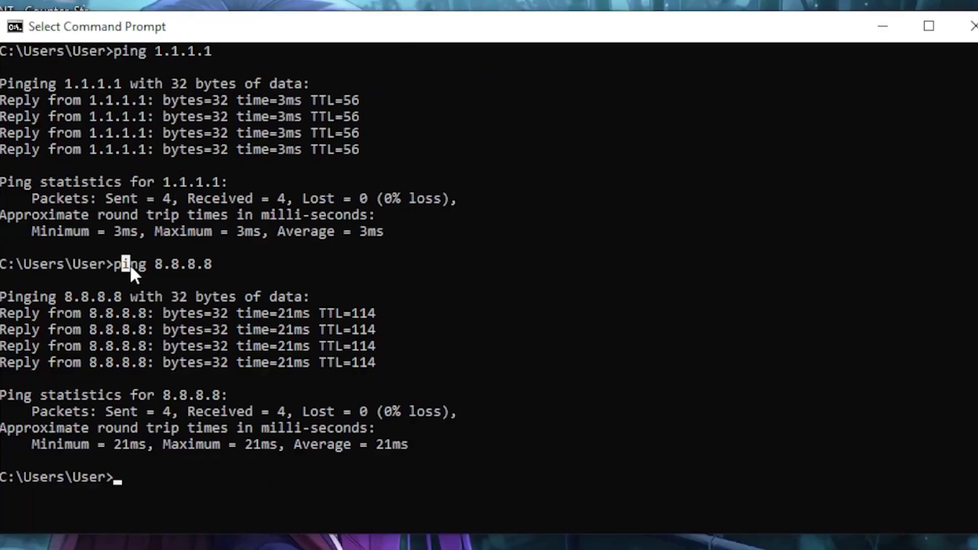
pyautogui.moveTo(115, 265); pyautogui.dragTo(167, 269)
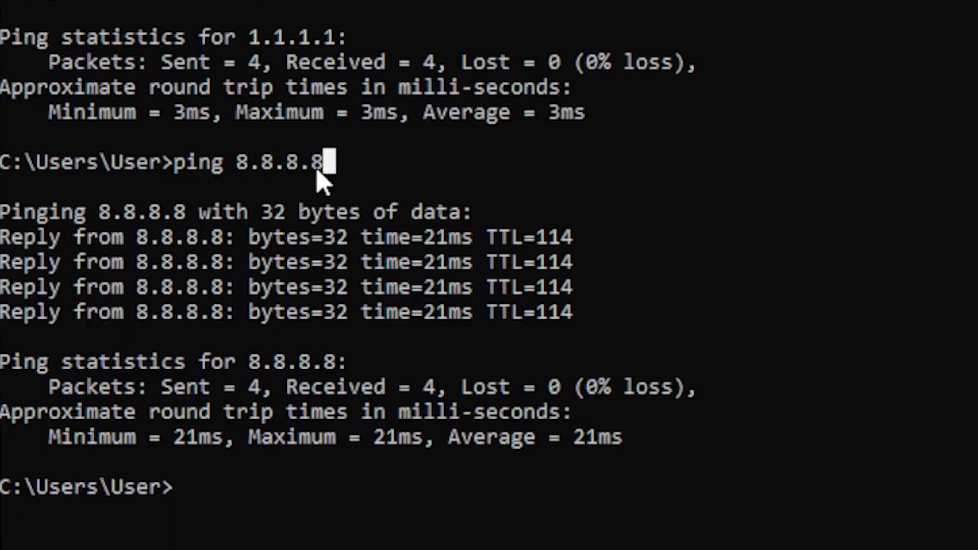
pyautogui.moveTo(135, 410); pyautogui.dragTo(415, 425)
pyautogui.moveTo(472, 413); pyautogui.dragTo(552, 429)
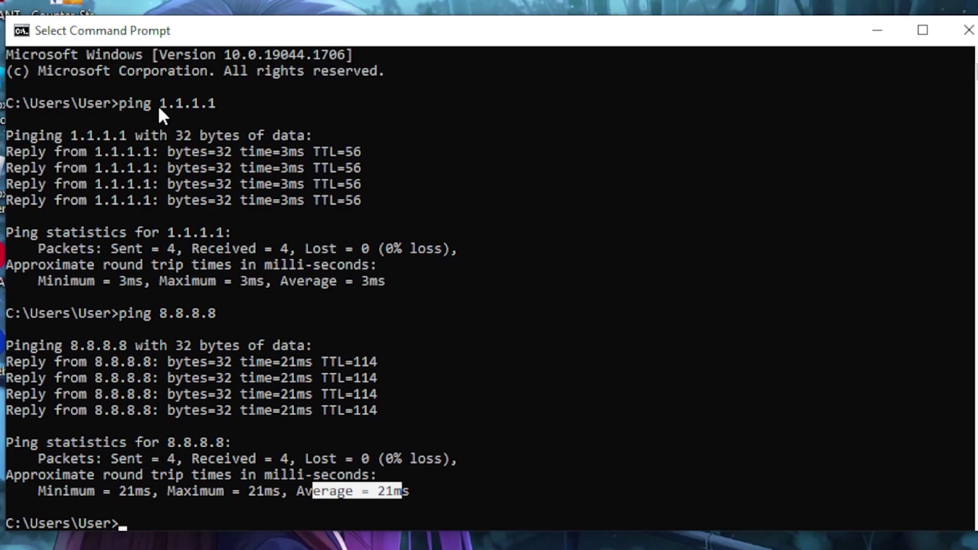
pyautogui.moveTo(120, 104); pyautogui.dragTo(221, 113)
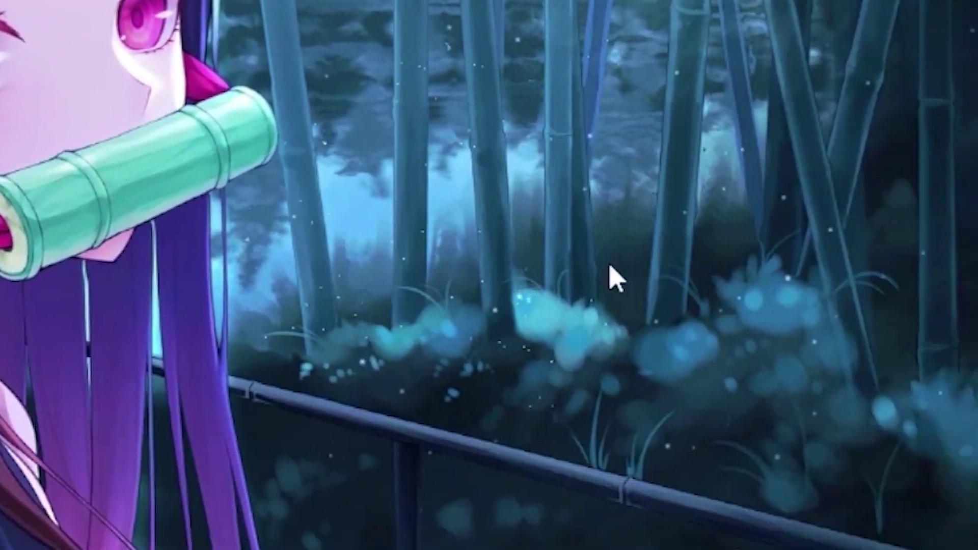
# - From the network tray icon, reach Network & Internet settings and its Ethernet page
pyautogui.click(641, 522)
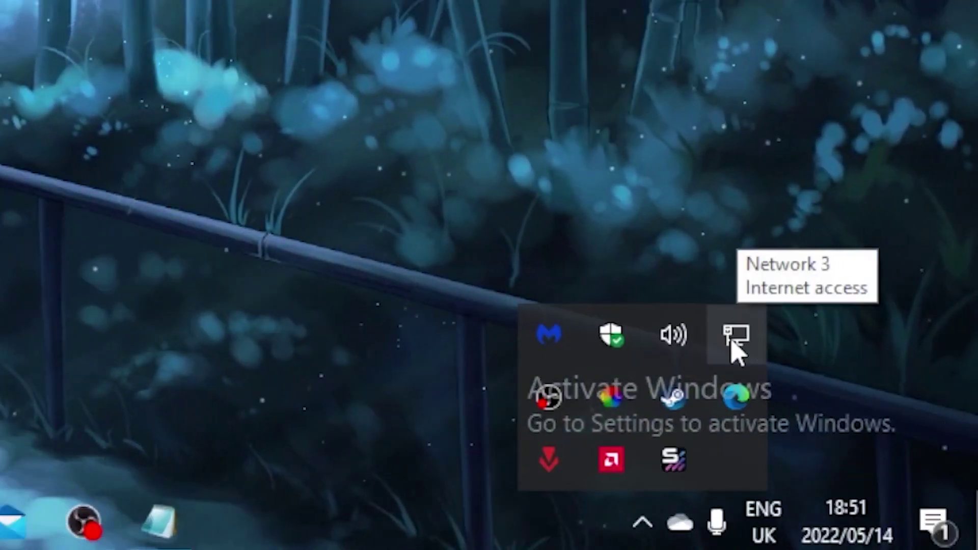
pyautogui.rightClick(735, 337)
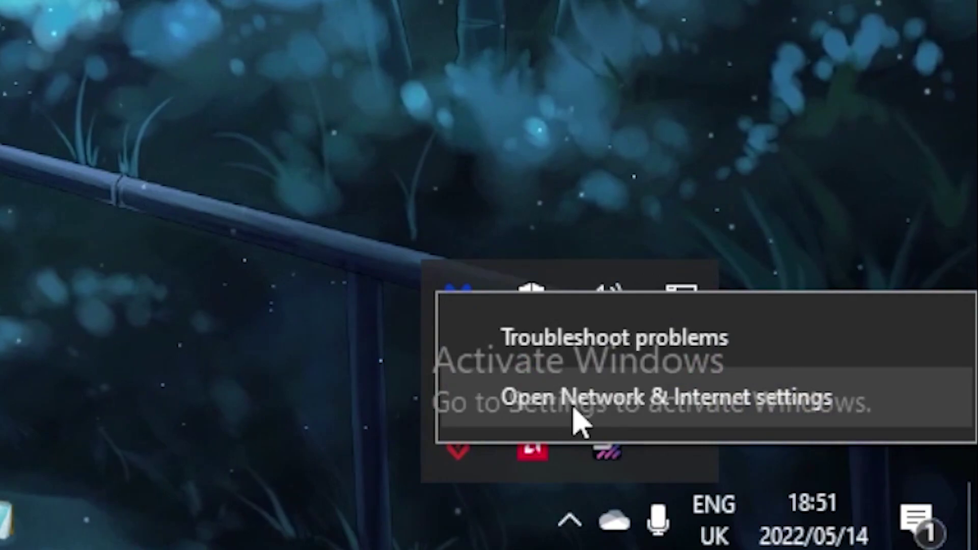
pyautogui.click(581, 404)
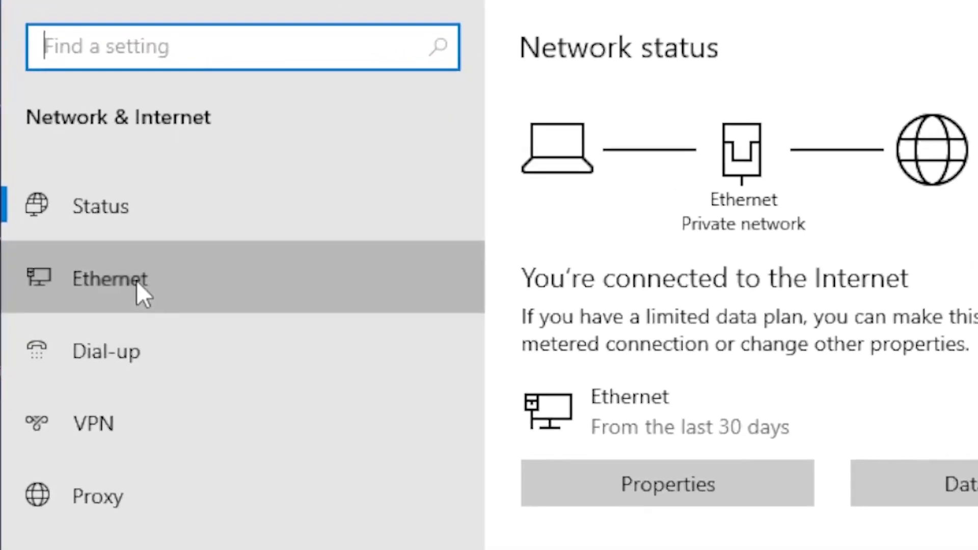
pyautogui.click(137, 282)
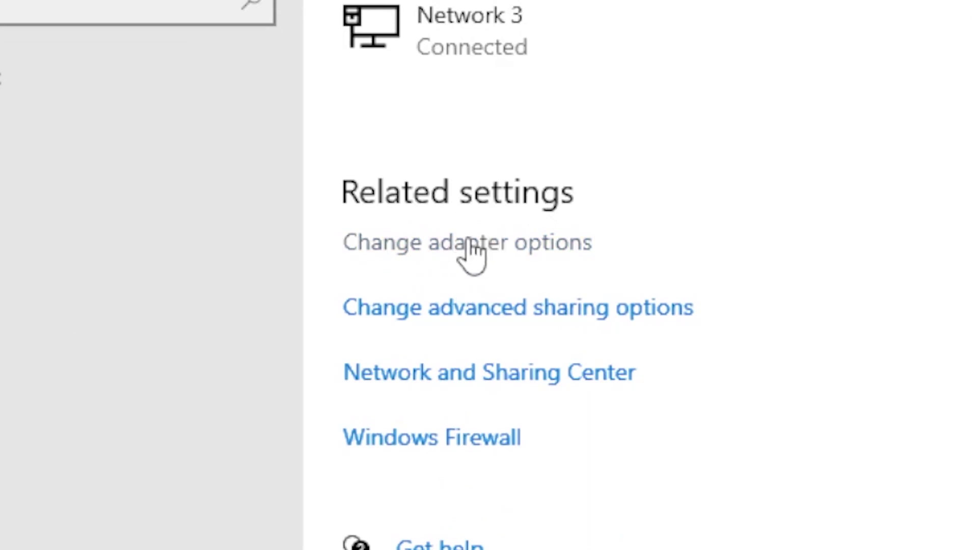
# - In Network Connections, show the Ethernet adapter's properties and select Internet Protocol Version 4
pyautogui.click(468, 242)
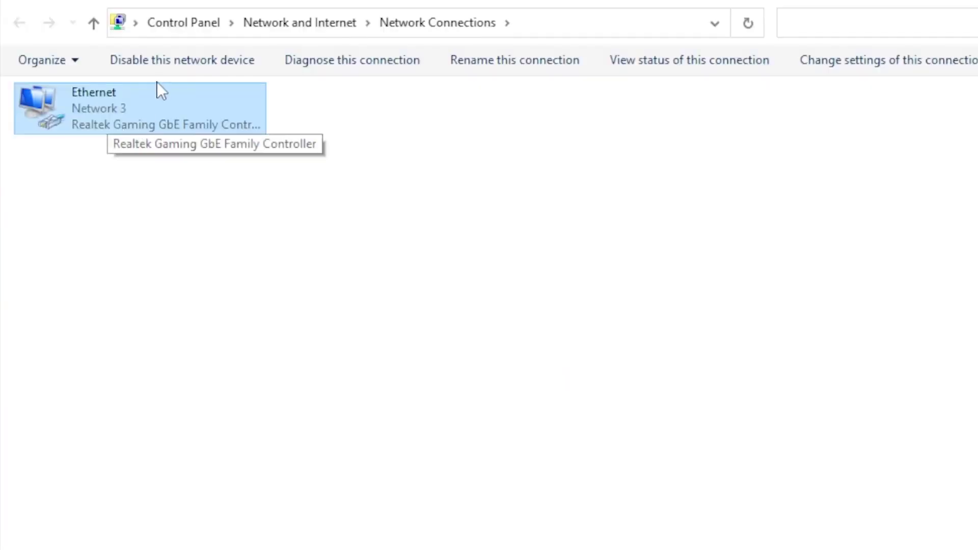
pyautogui.rightClick(122, 111)
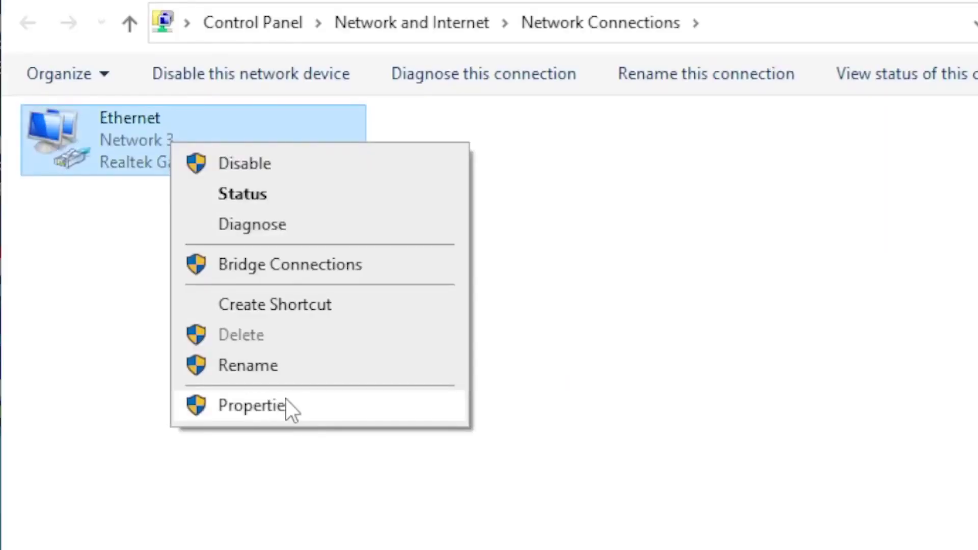
pyautogui.click(288, 407)
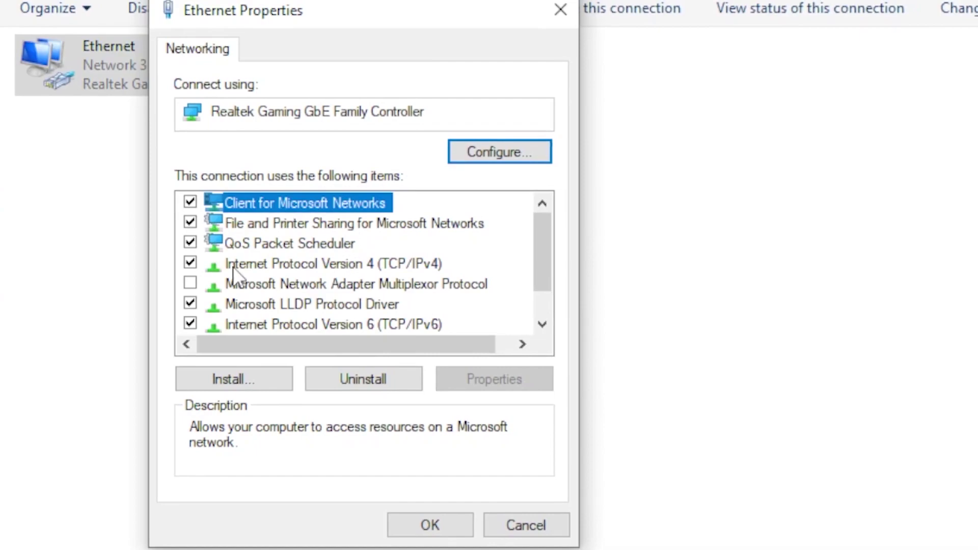
pyautogui.click(306, 263)
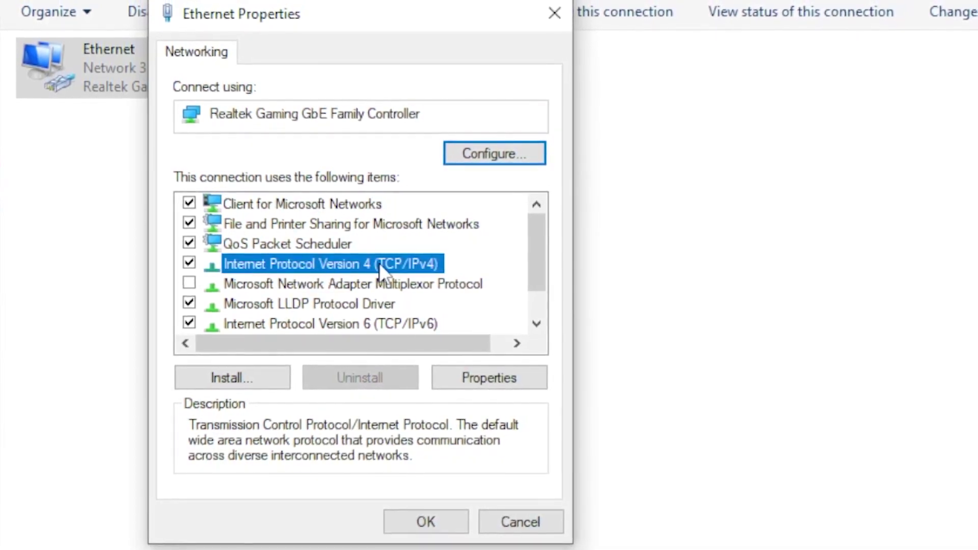
# - Set the Ethernet IPv4 DNS servers manually to 1.1.1.1 preferred and 1.0.0.1 alternate and save
pyautogui.click(480, 379)
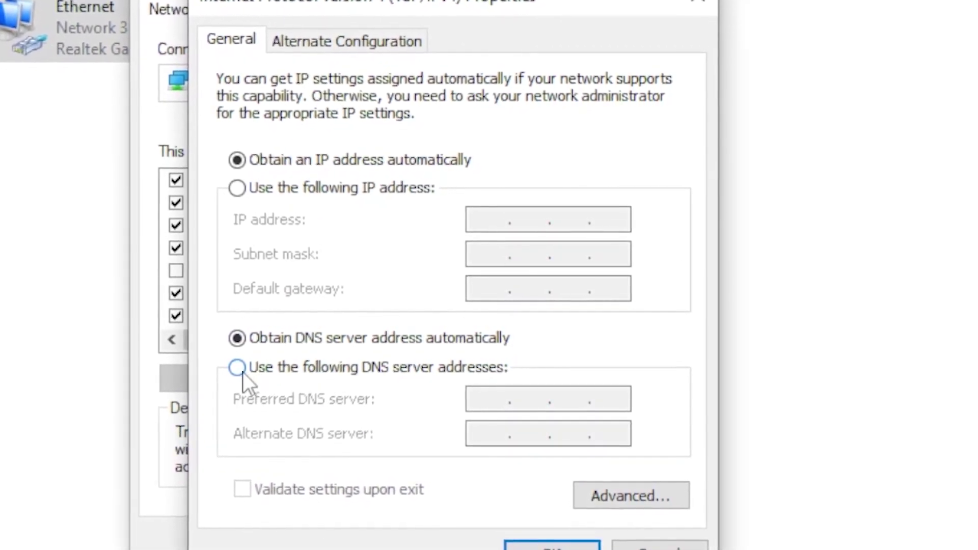
pyautogui.click(243, 369)
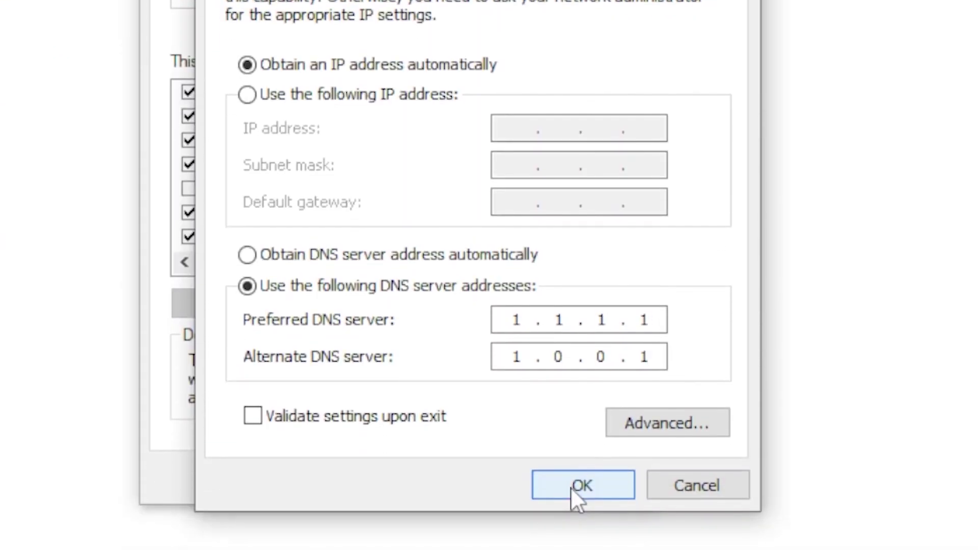
pyautogui.click(571, 487)
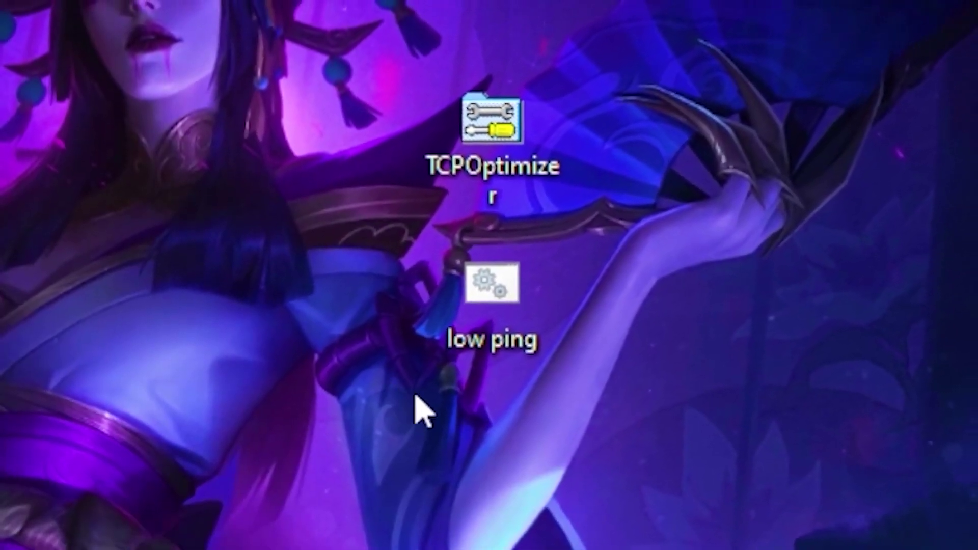
# - Run the low ping script from the desktop, which fails for lacking administrator rights
pyautogui.doubleClick(502, 321)
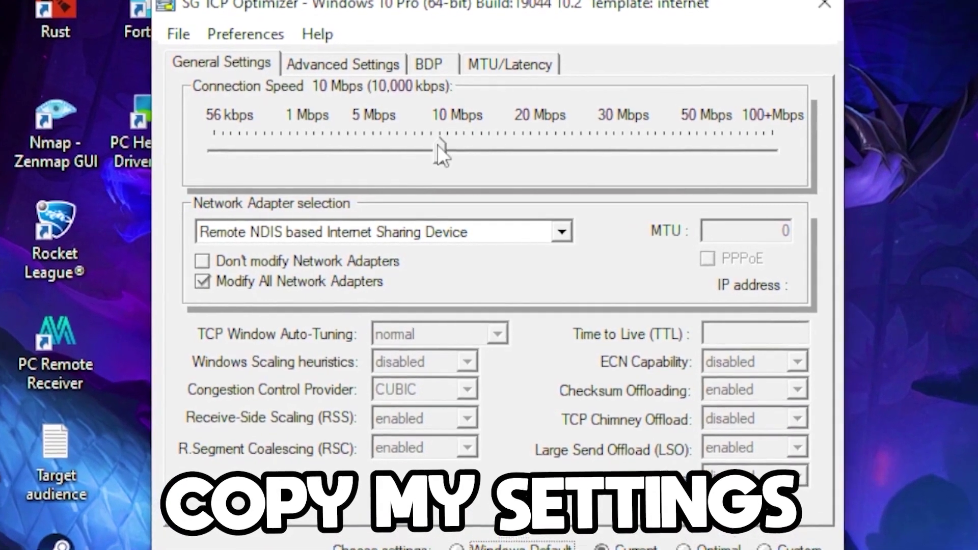
# - Set connection speed to 100+ Mbps and choose the Realtek Gaming GbE Family Controller adapter
pyautogui.moveTo(439, 150); pyautogui.dragTo(913, 162)
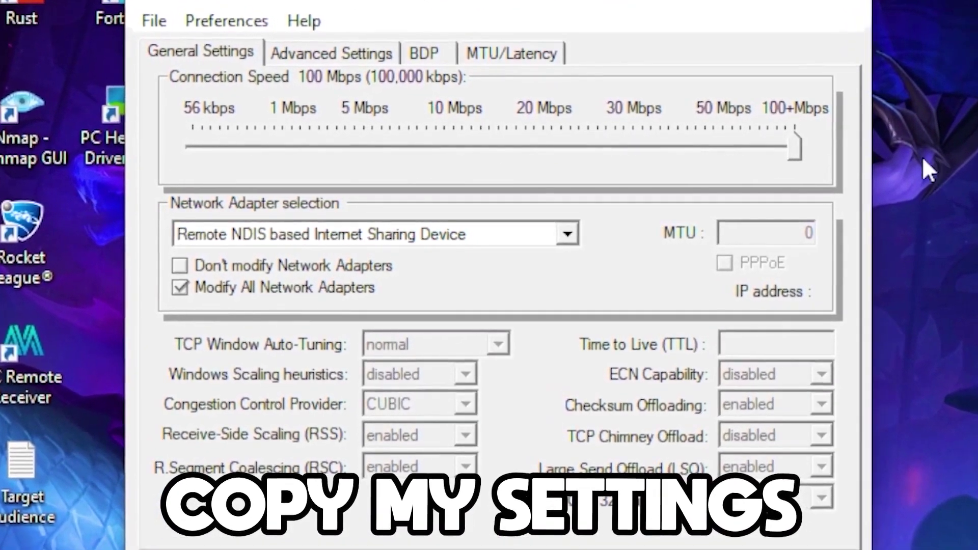
pyautogui.click(565, 233)
pyautogui.click(575, 261)
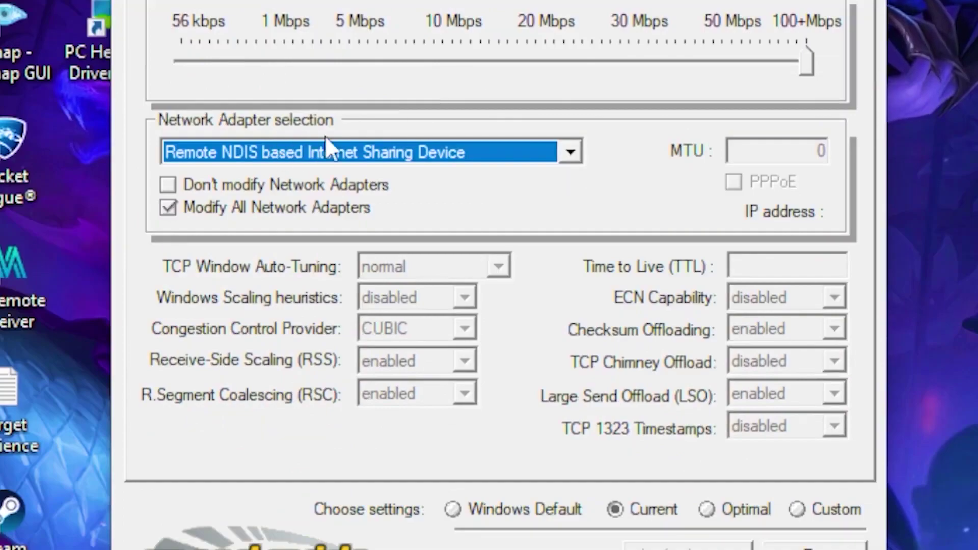
pyautogui.click(577, 150)
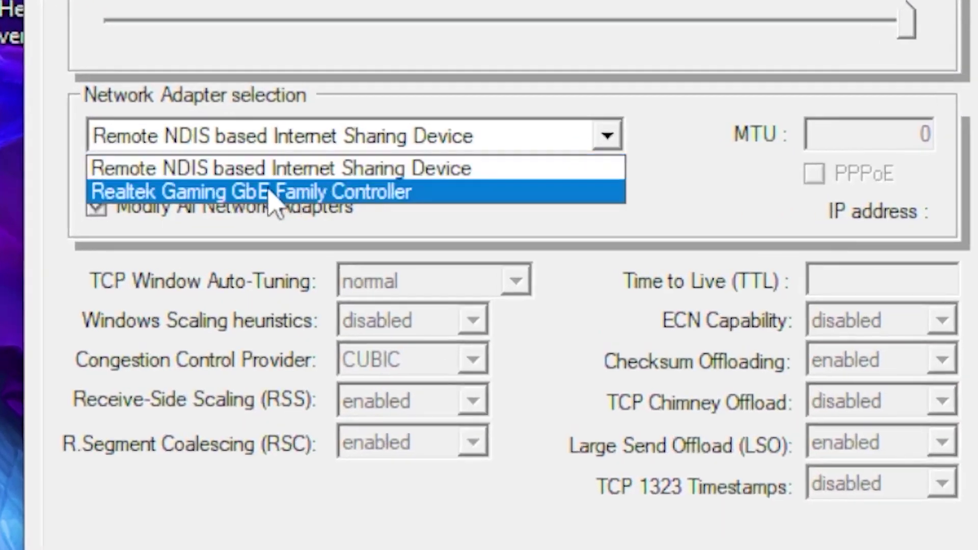
pyautogui.click(269, 191)
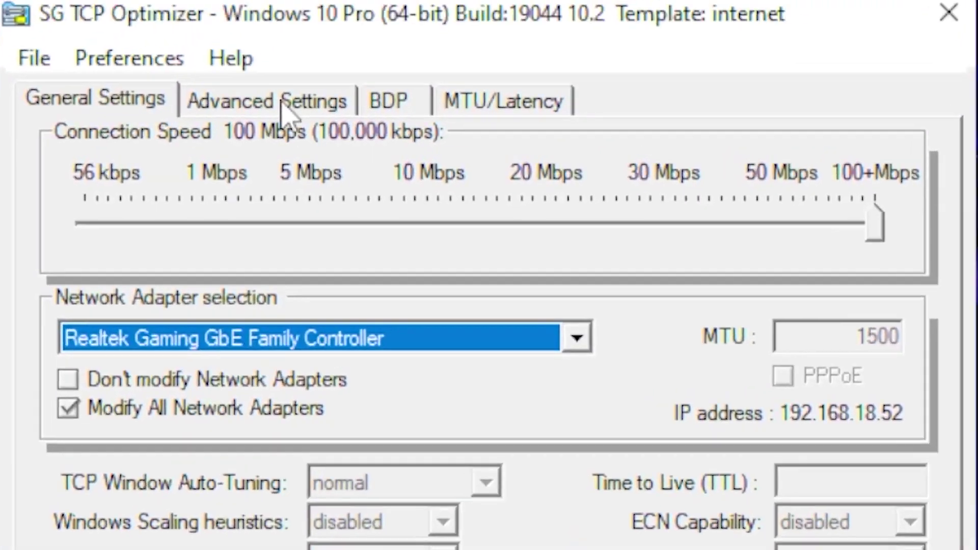
pyautogui.click(284, 111)
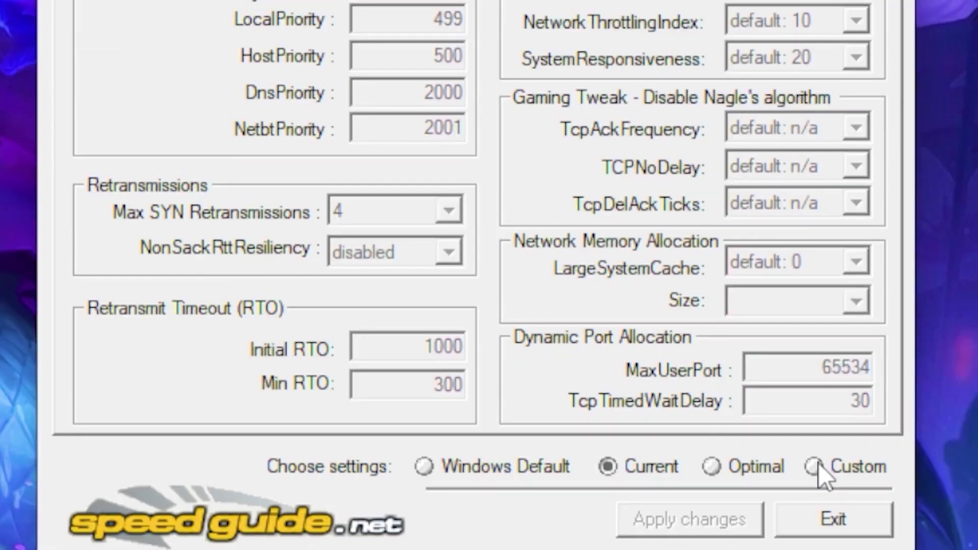
# - Switch to Custom settings with MaxConnectionsPerServer 10 and host resolution priorities 4, 5, 6, 7
pyautogui.click(819, 462)
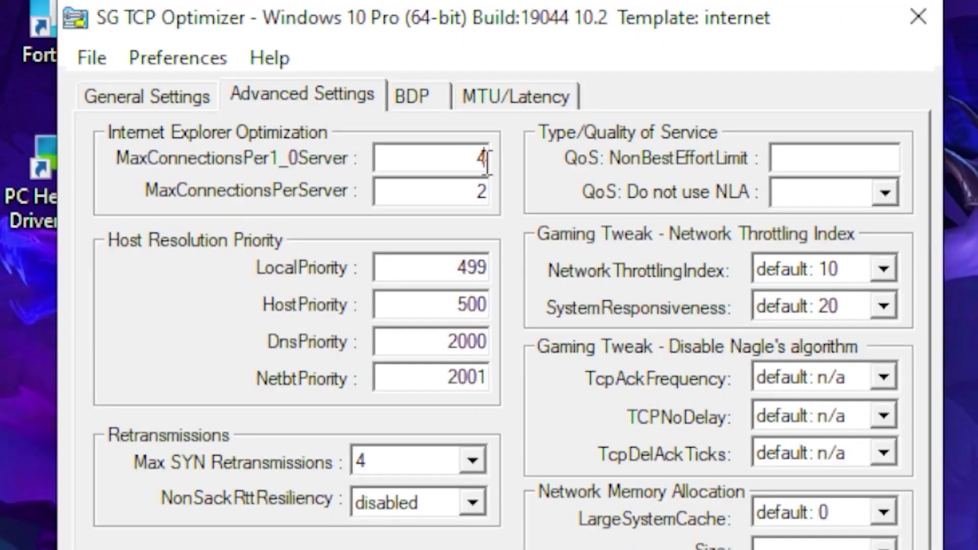
pyautogui.click(484, 190)
pyautogui.press('BackSpace')
pyautogui.write('1')
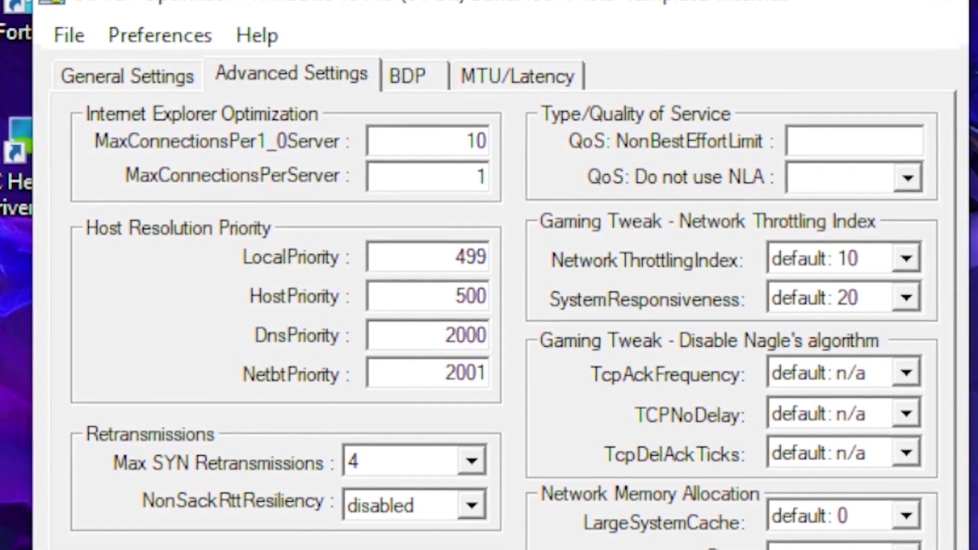
pyautogui.write('0')
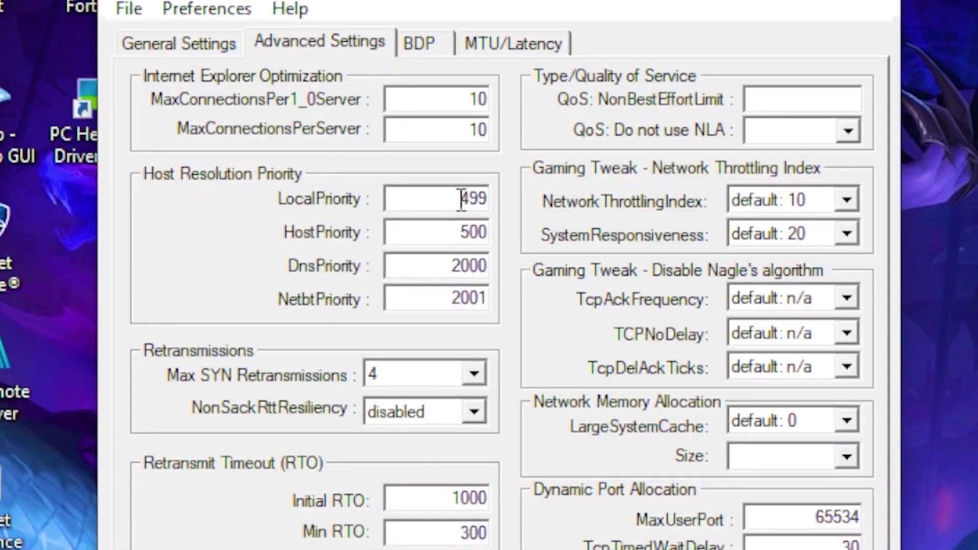
pyautogui.write('4')
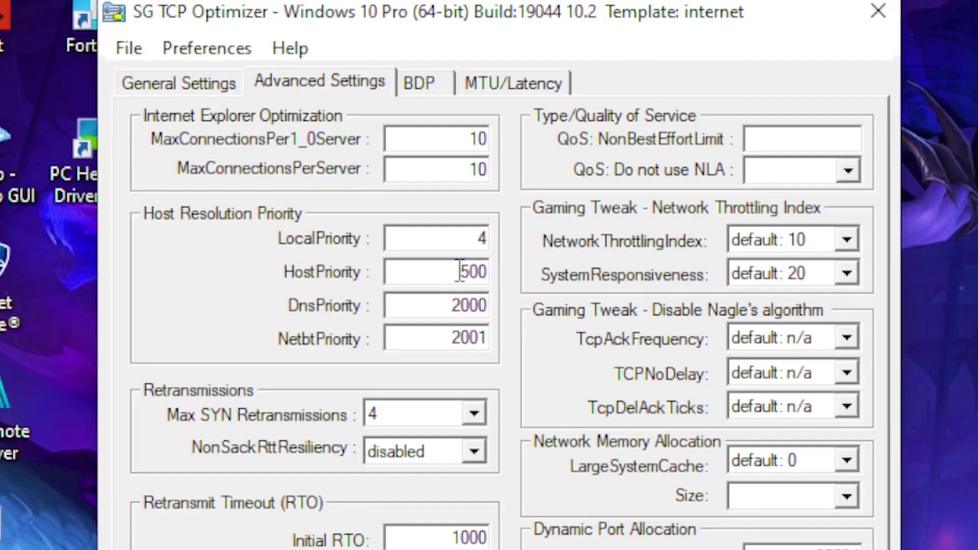
pyautogui.moveTo(444, 206); pyautogui.dragTo(539, 204)
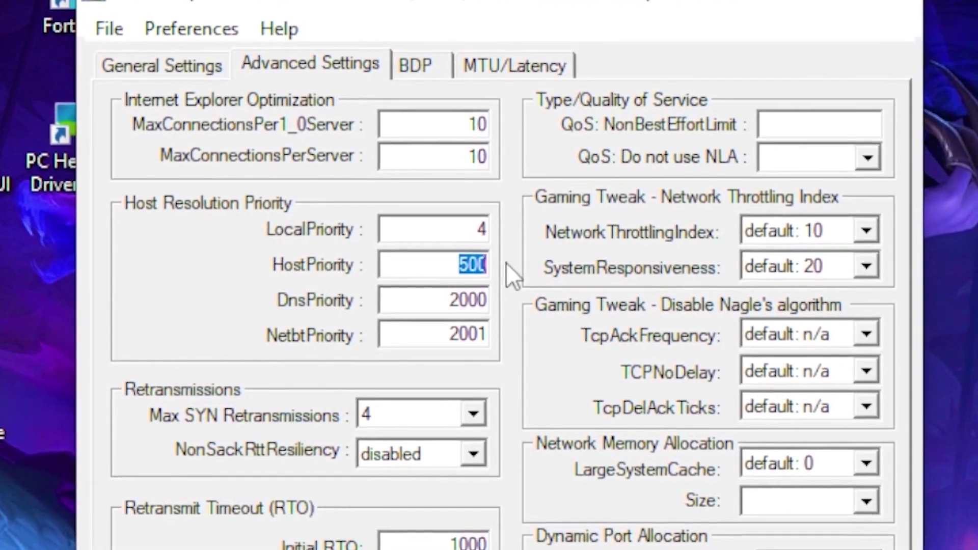
pyautogui.press('BackSpace')
pyautogui.write('5')
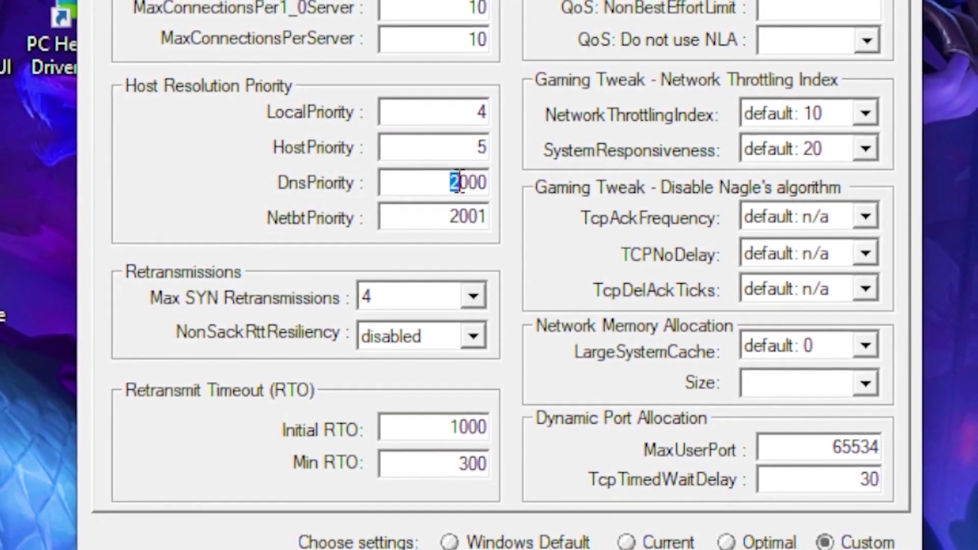
pyautogui.moveTo(451, 180); pyautogui.dragTo(520, 186)
pyautogui.press('BackSpace')
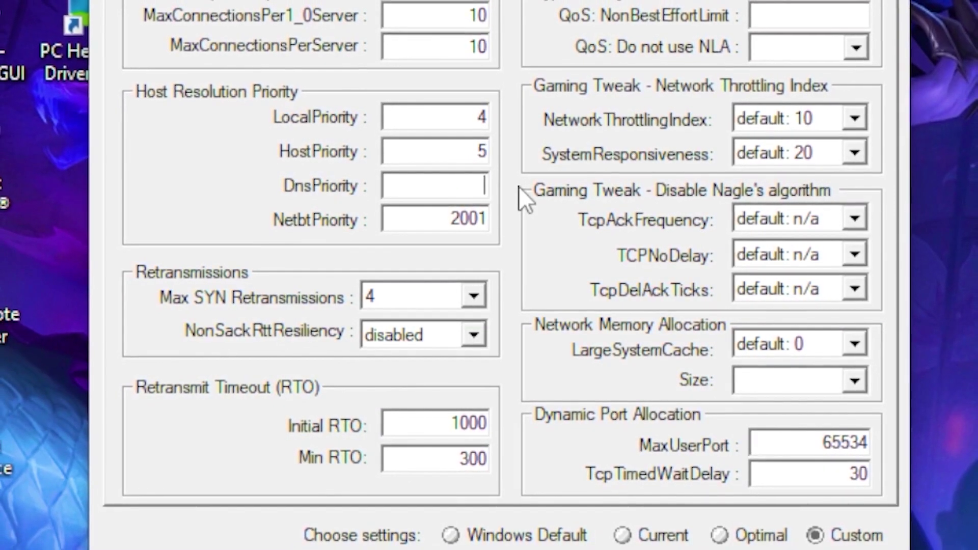
pyautogui.write('6')
pyautogui.moveTo(449, 219); pyautogui.dragTo(487, 221)
pyautogui.write('7')
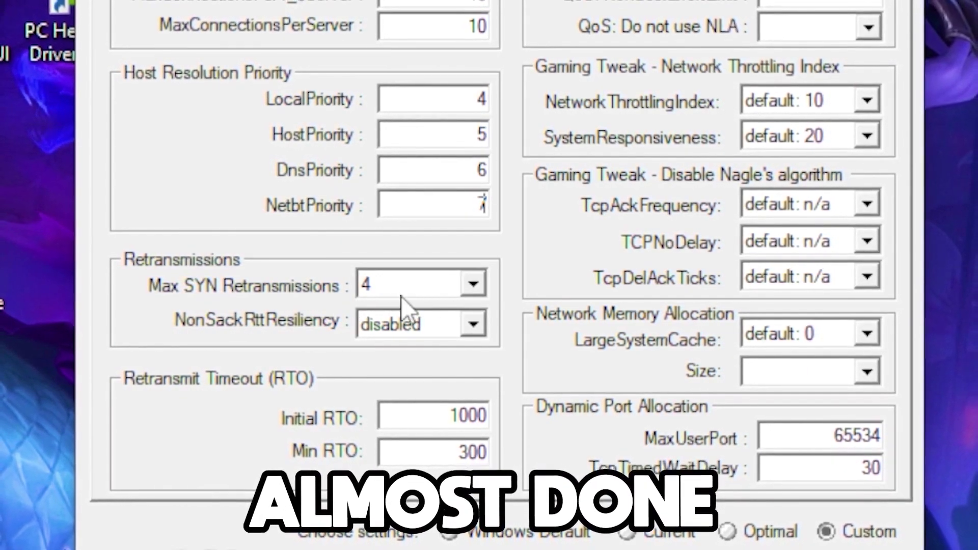
# - Set Max SYN Retransmissions to 2 and Initial RTO to 2000
pyautogui.click(472, 286)
pyautogui.click(426, 330)
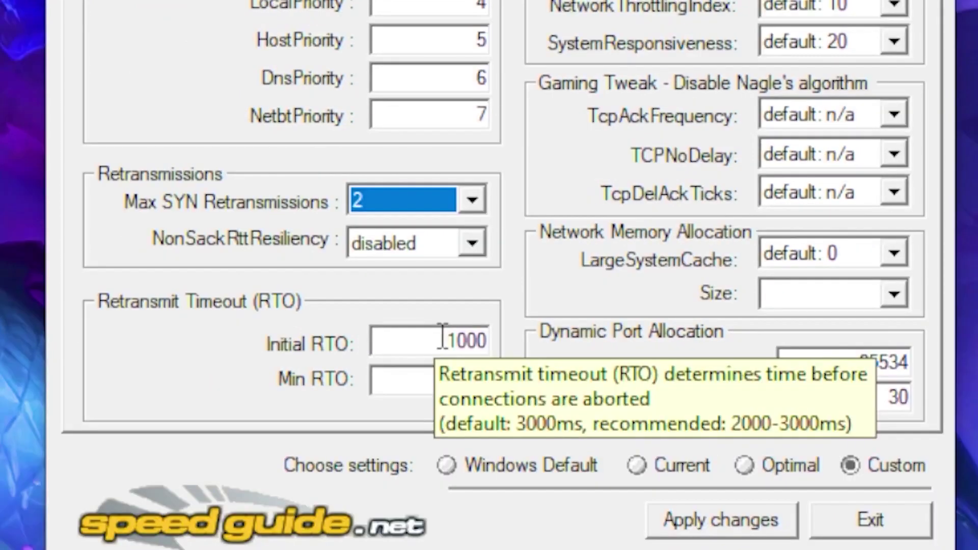
pyautogui.moveTo(443, 339); pyautogui.dragTo(497, 339)
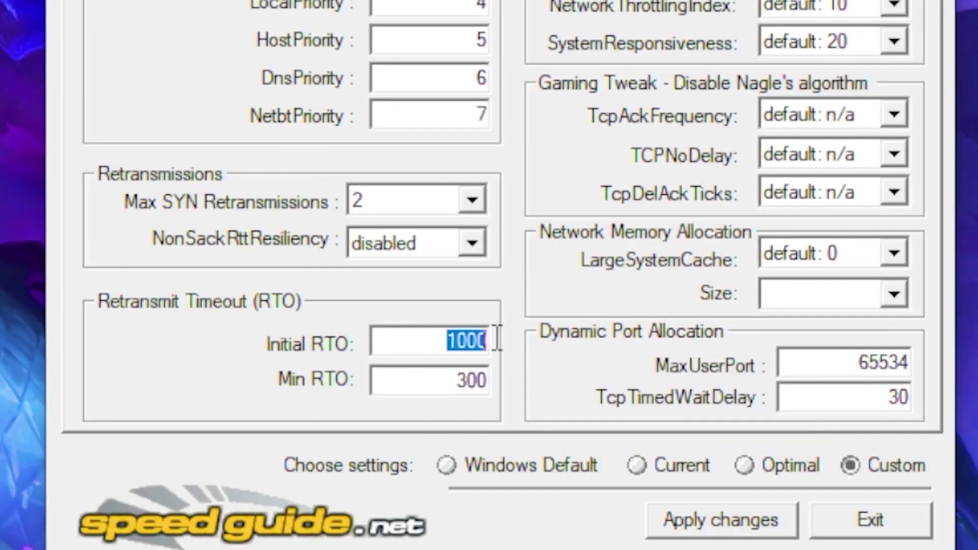
pyautogui.press('BackSpace')
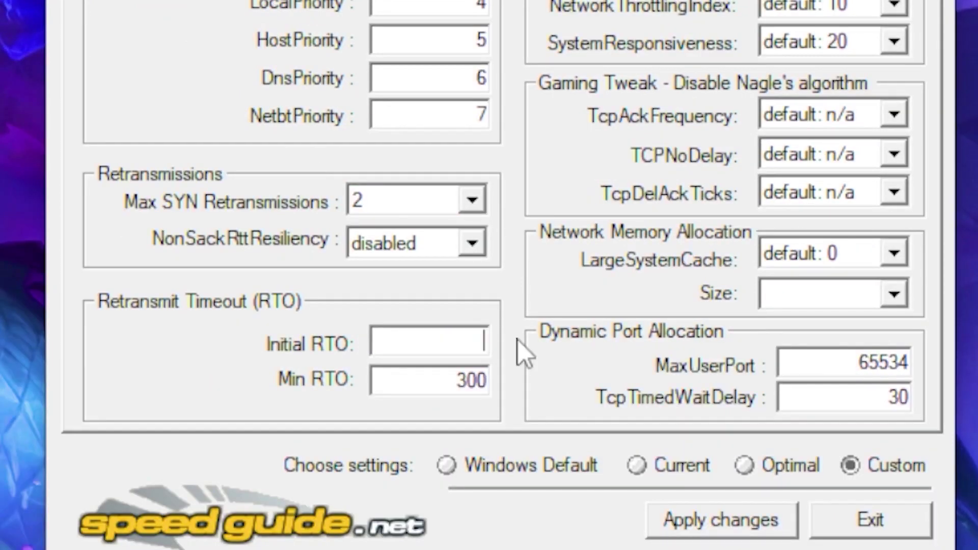
pyautogui.write('2000')
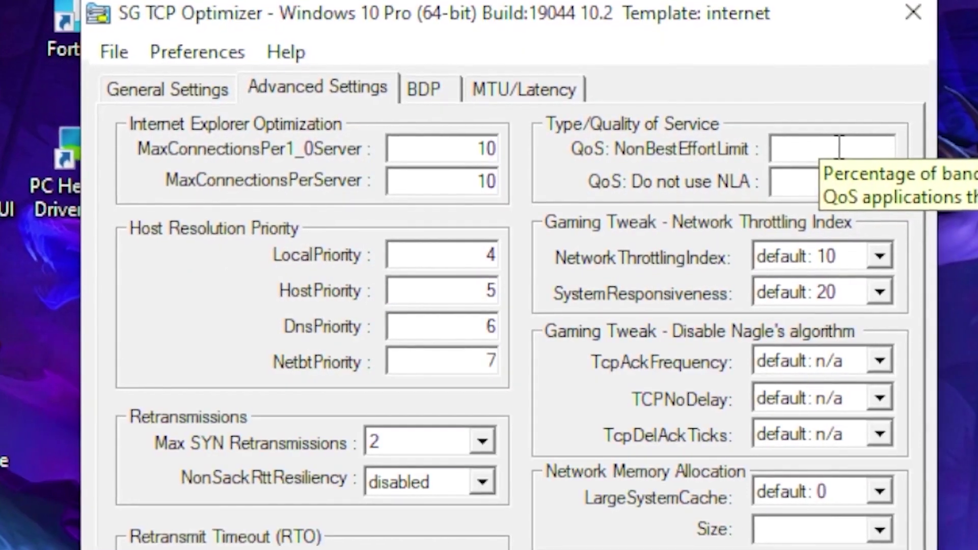
# - Set QoS NonBestEffortLimit to 0 and Do not use NLA to optimal: 1
pyautogui.click(838, 147)
pyautogui.write('0')
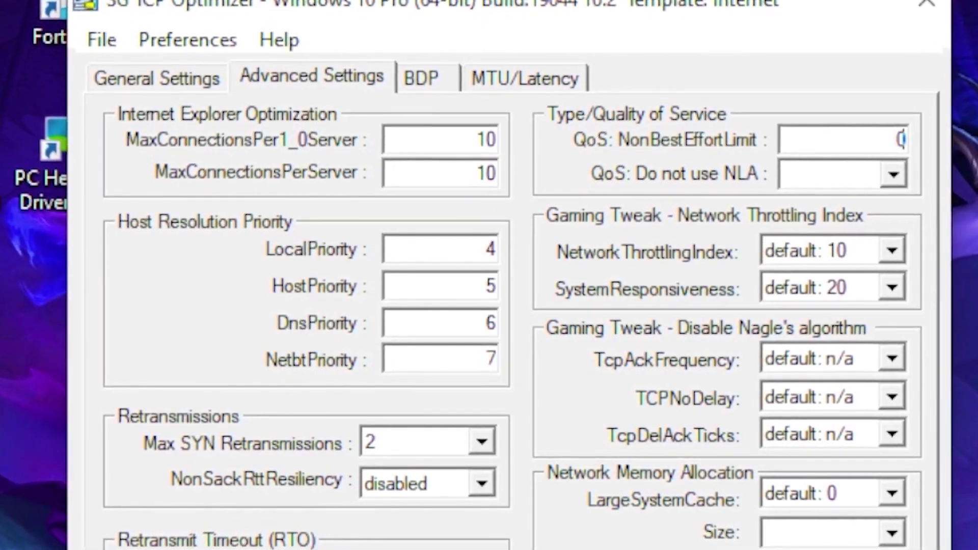
pyautogui.click(833, 180)
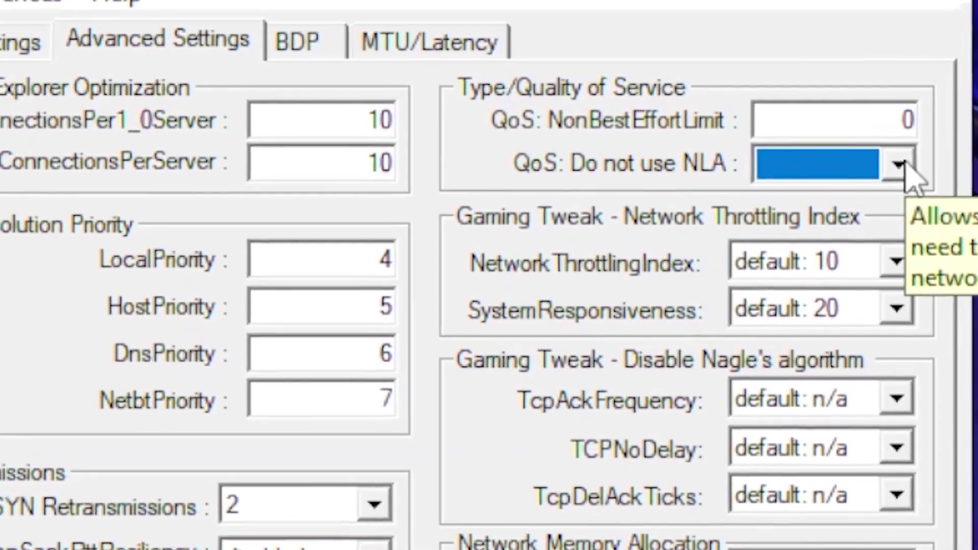
pyautogui.click(878, 141)
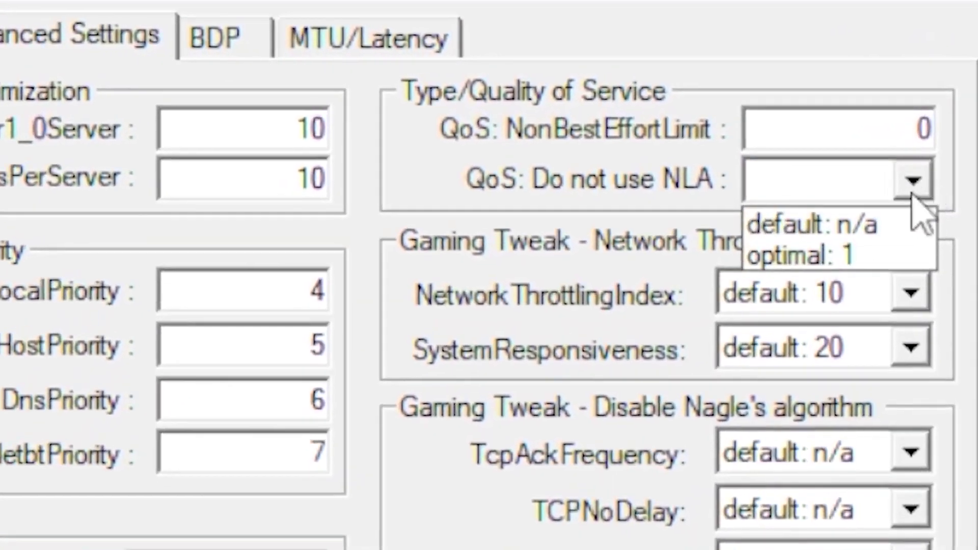
pyautogui.click(822, 260)
pyautogui.click(909, 182)
pyautogui.click(825, 252)
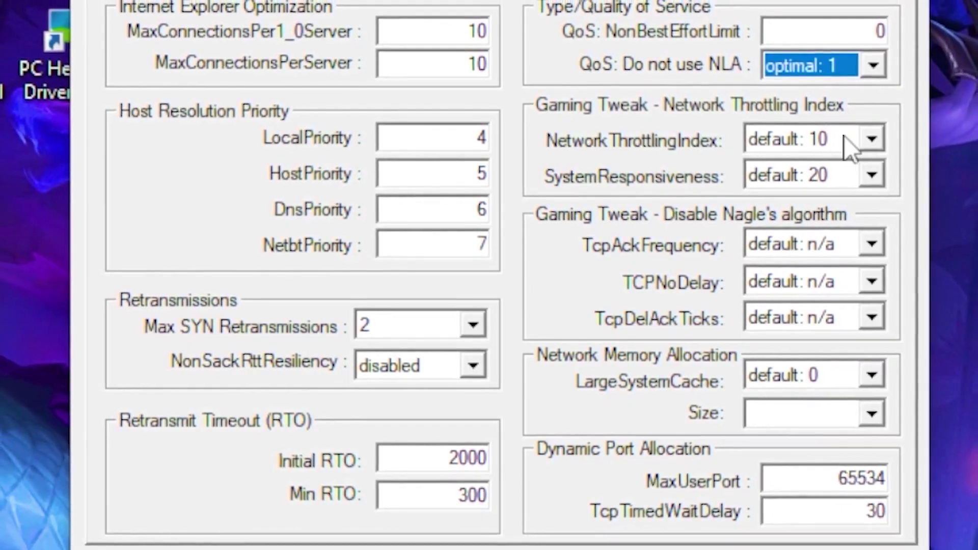
# - Set NetworkThrottlingIndex to disabled: ffffffff and SystemResponsiveness to gaming: 0
pyautogui.click(869, 142)
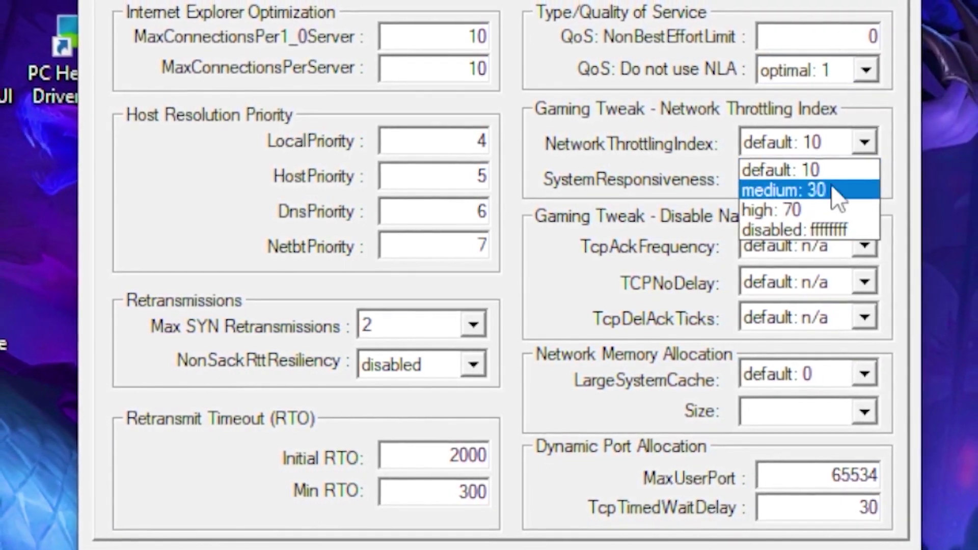
pyautogui.click(812, 231)
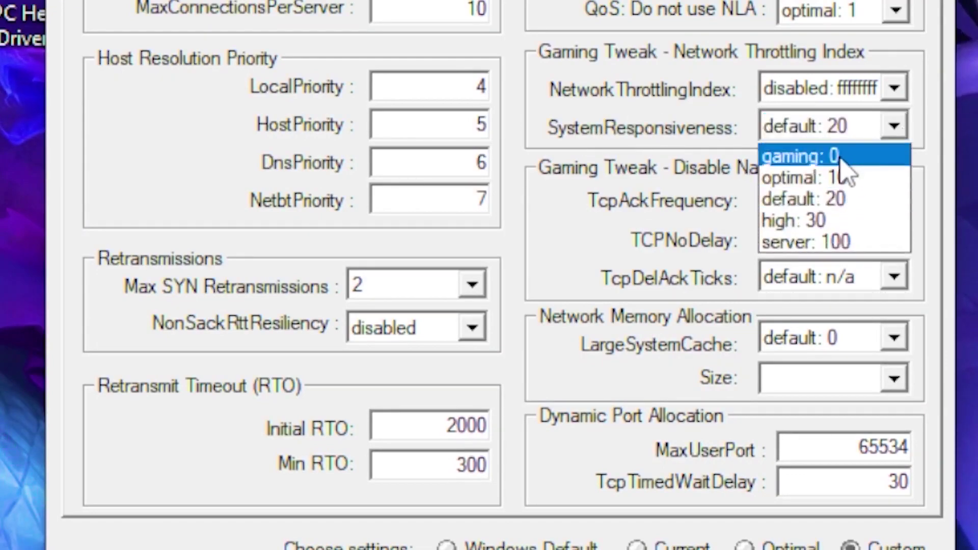
pyautogui.click(841, 159)
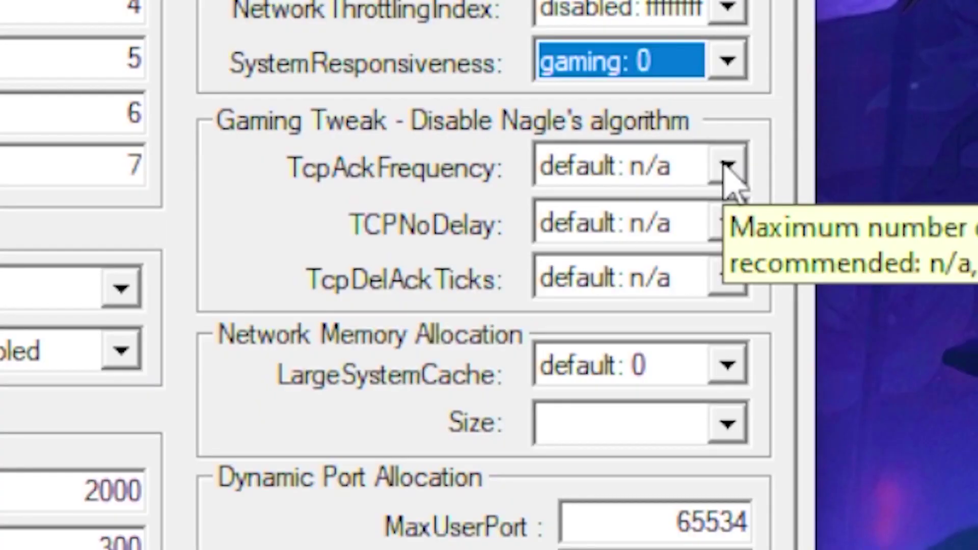
# - Set TcpAckFrequency disabled: 1, TcpDelAckTicks disabled: 0 and memory Size default: 1
pyautogui.click(725, 171)
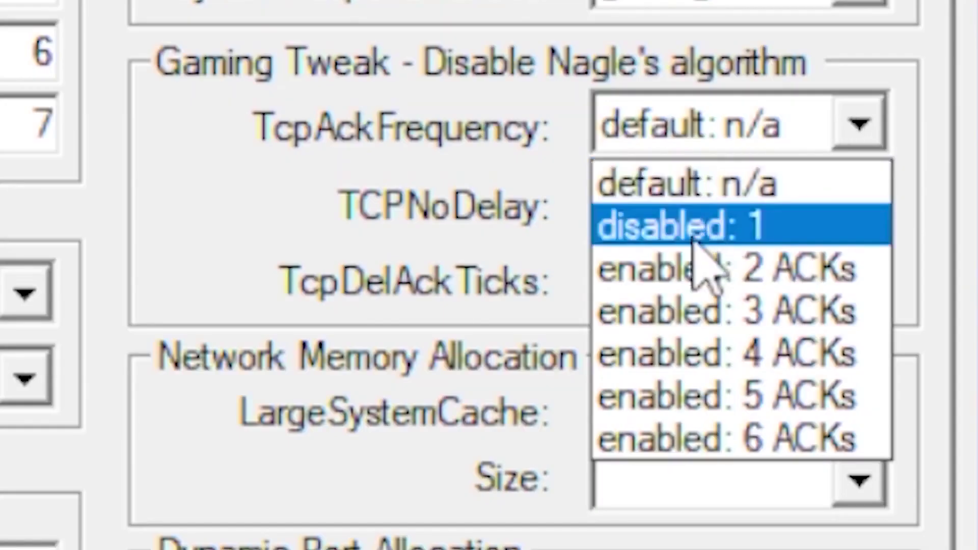
pyautogui.click(695, 230)
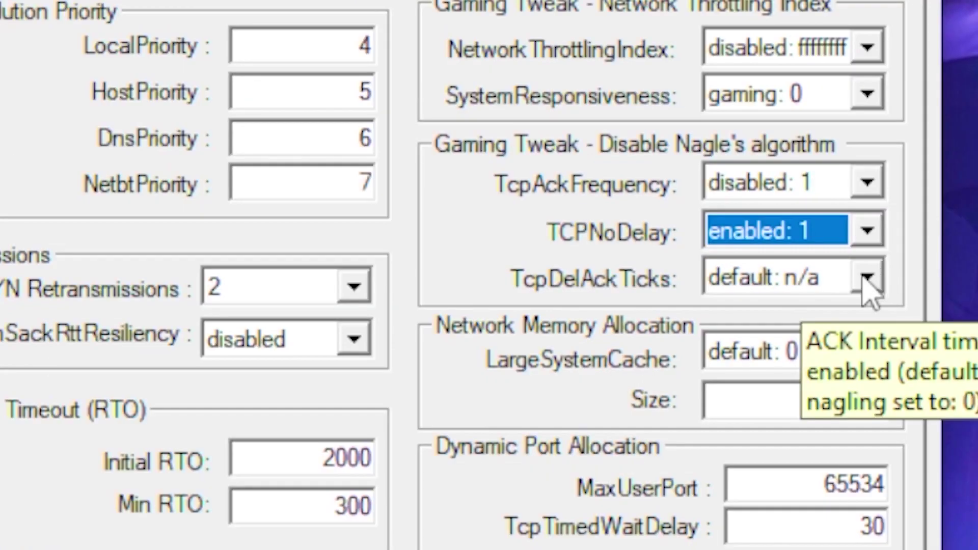
pyautogui.click(885, 279)
pyautogui.click(780, 355)
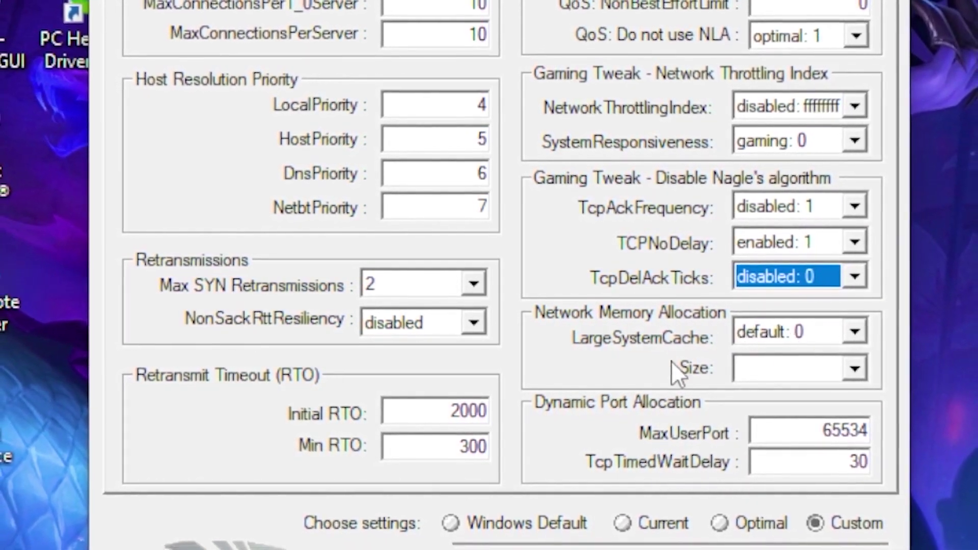
pyautogui.click(849, 369)
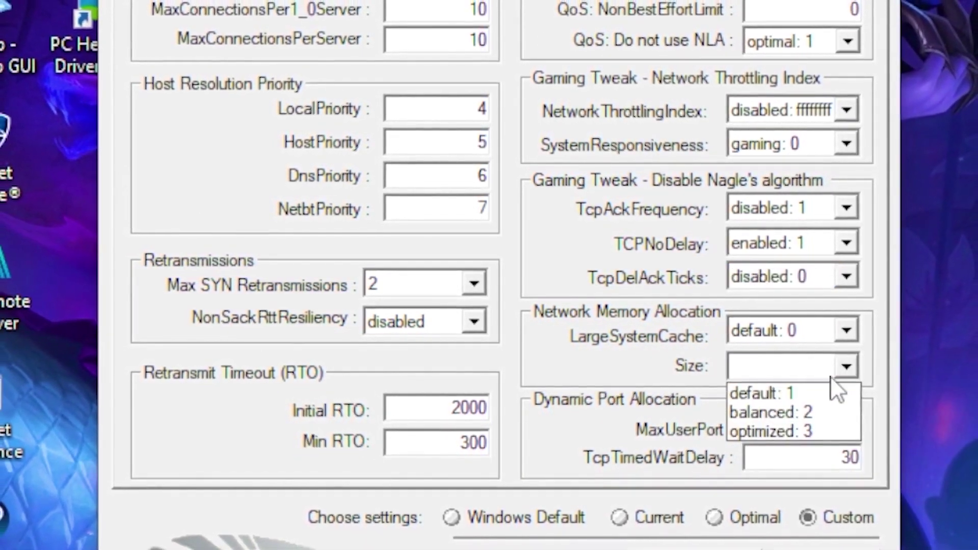
pyautogui.click(791, 393)
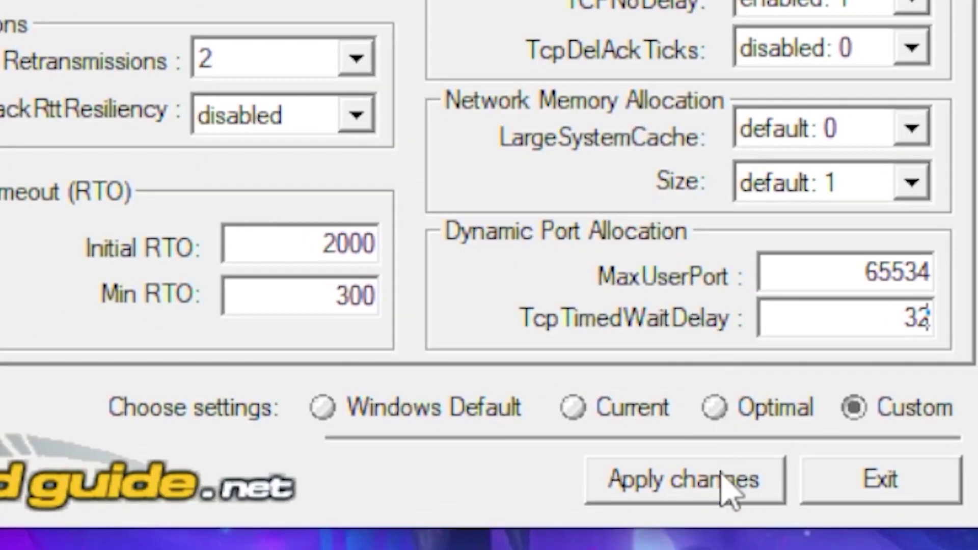
# - Apply all changes with the registry Backup option ticked, reaching the reboot prompt
pyautogui.click(722, 480)
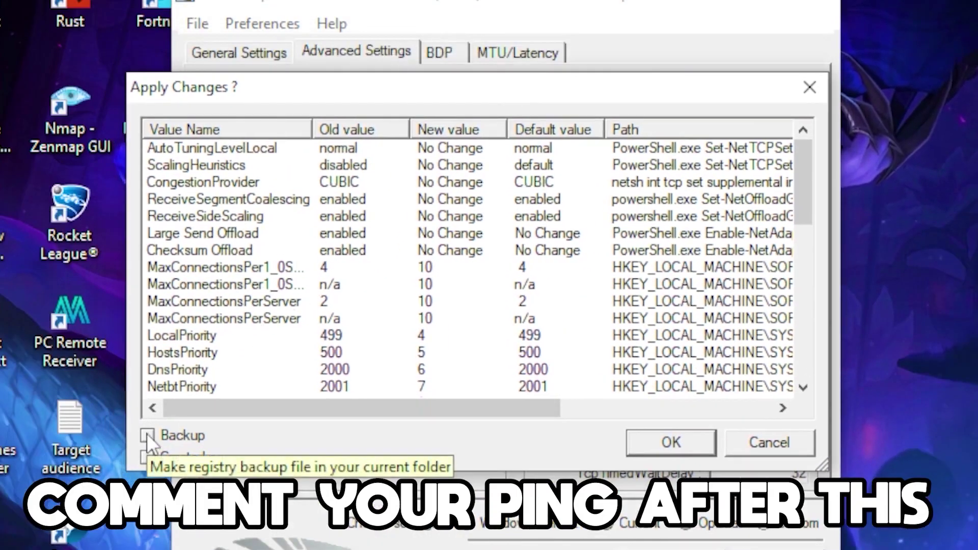
pyautogui.click(149, 435)
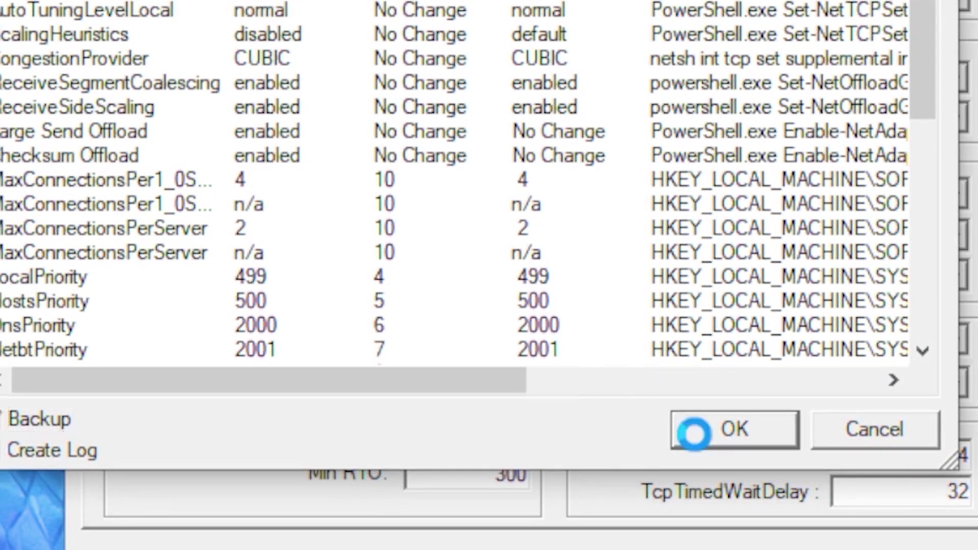
pyautogui.click(694, 433)
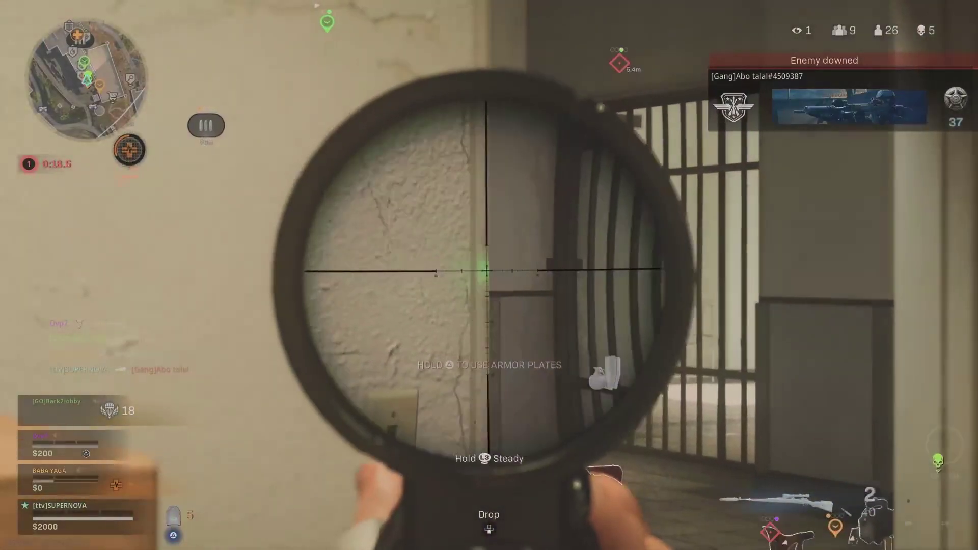